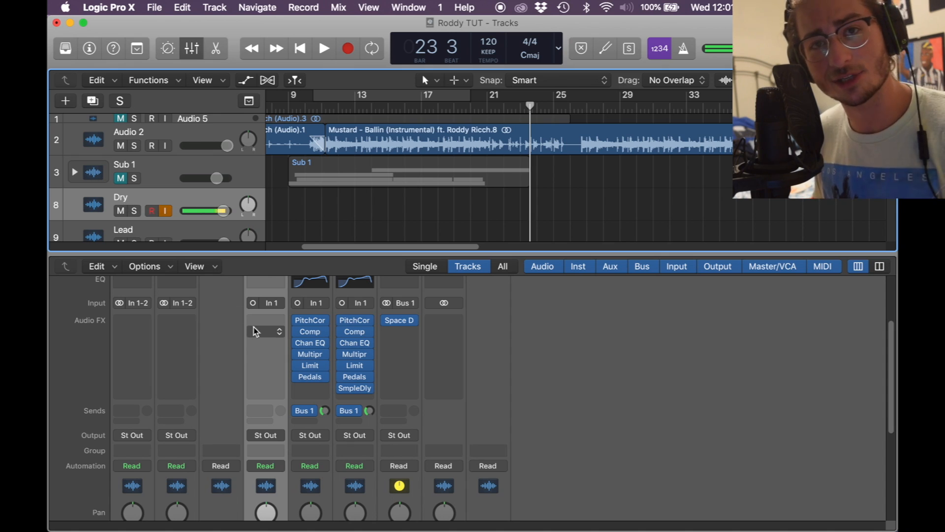
Move the Dry track below the Lead track in the track list.
scroll(168, 165, "down", 2)
left_click_drag(167, 167, 169, 212)
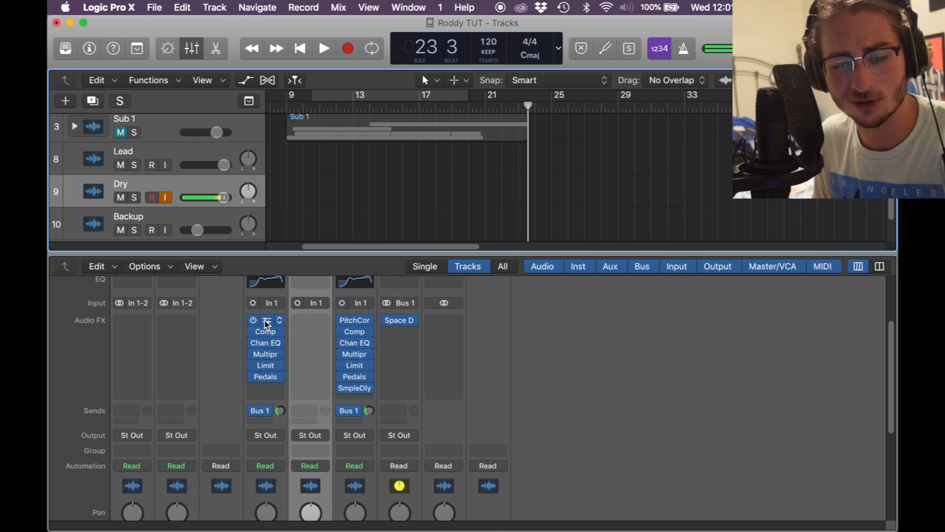
Copy the Lead channel's Pitch Correction plug-in to the first effect slot of the Dry channel as mono and open it.
left_click_drag(267, 324, 316, 326)
left_click(315, 324)
mouse_move(376, 470)
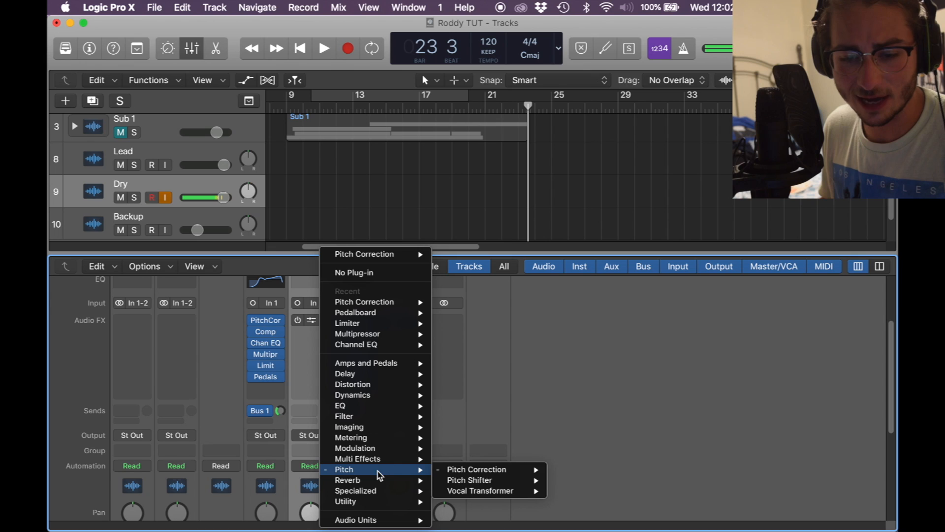
mouse_move(517, 470)
left_click(573, 470)
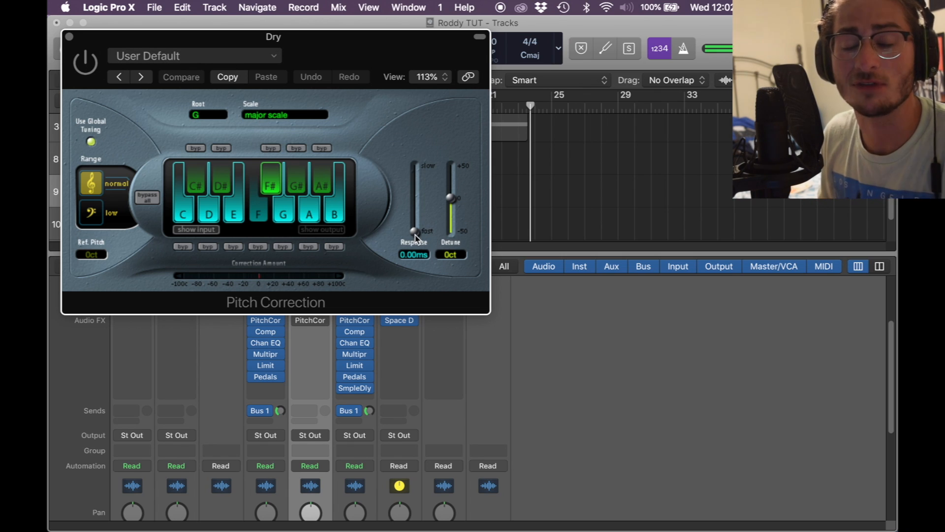
Set the Pitch Correction response to about 10.4 ms, look through the scale and root choices, and close the plug-in.
left_click_drag(415, 235, 415, 227)
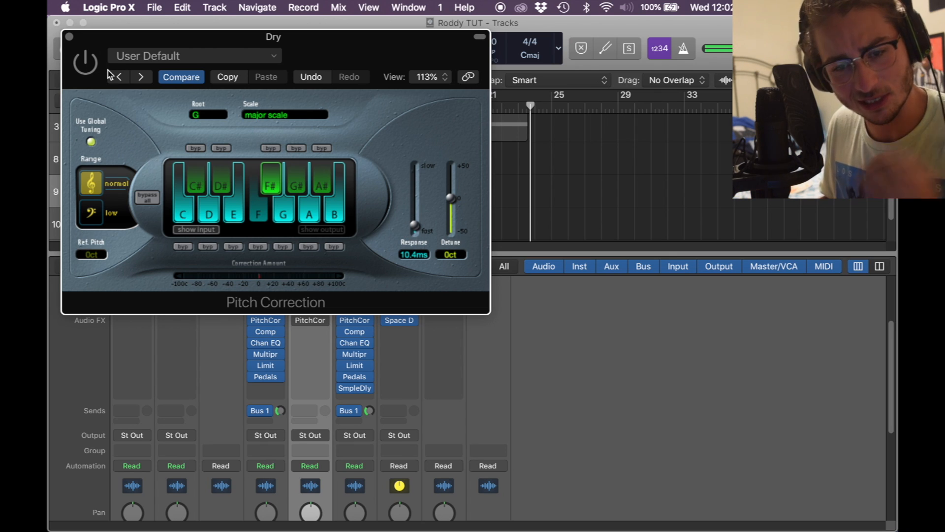
left_click_drag(413, 58, 517, 172)
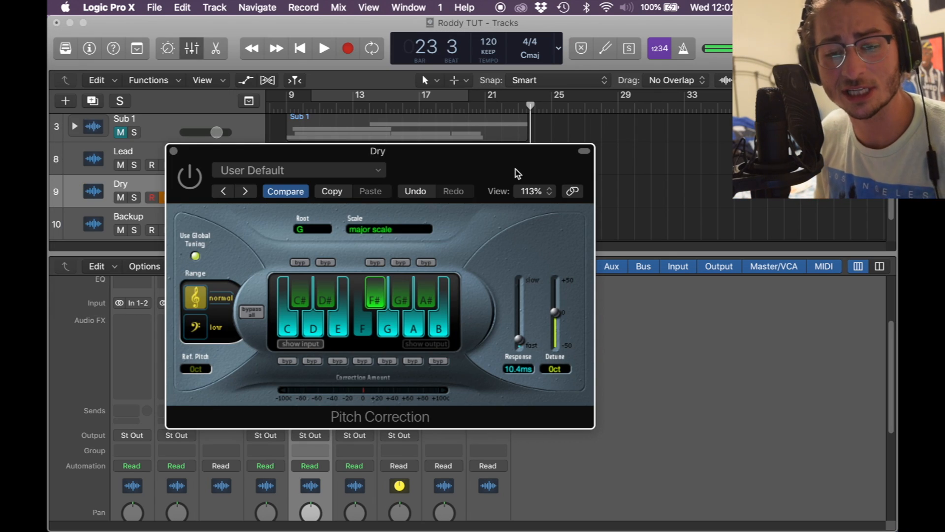
left_click(378, 234)
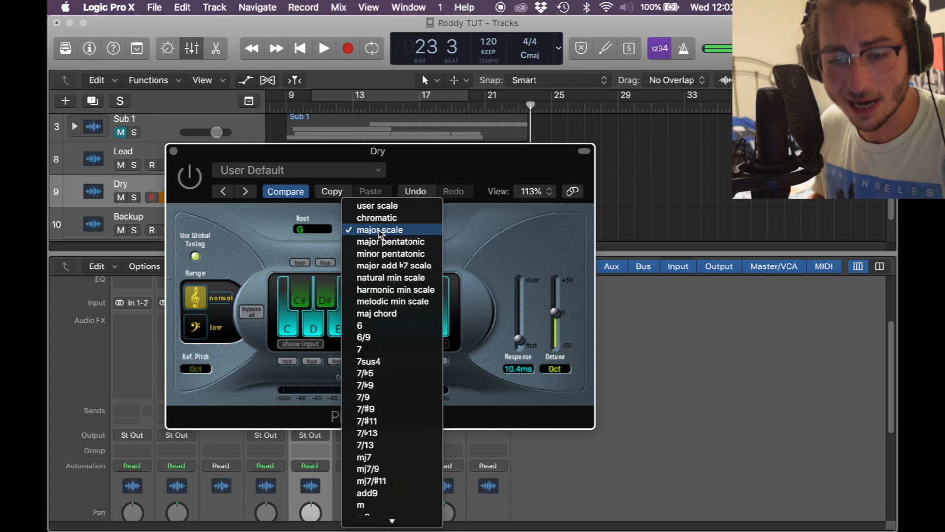
left_click(340, 245)
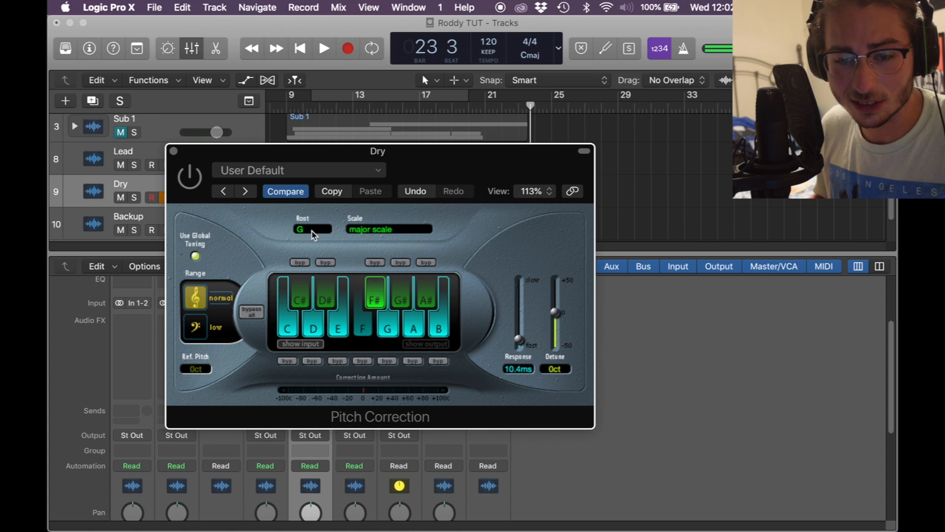
left_click(312, 230)
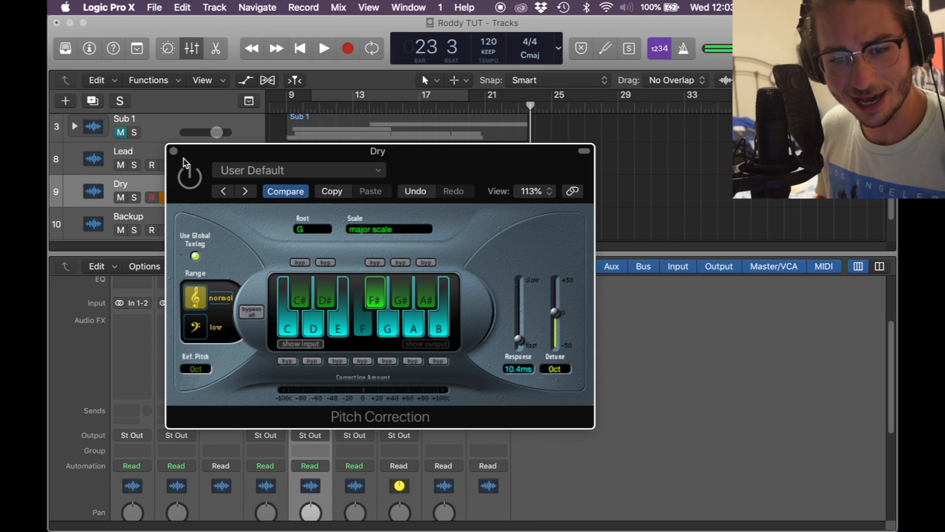
left_click(173, 150)
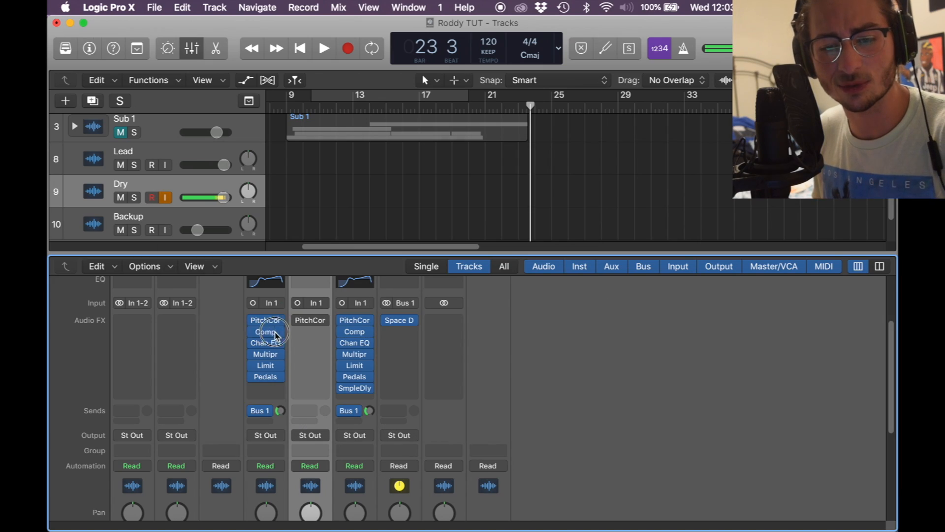
Copy the Lead channel's Compressor to the Dry channel below Pitch Correction and open its settings.
left_click(326, 333)
mouse_move(376, 395)
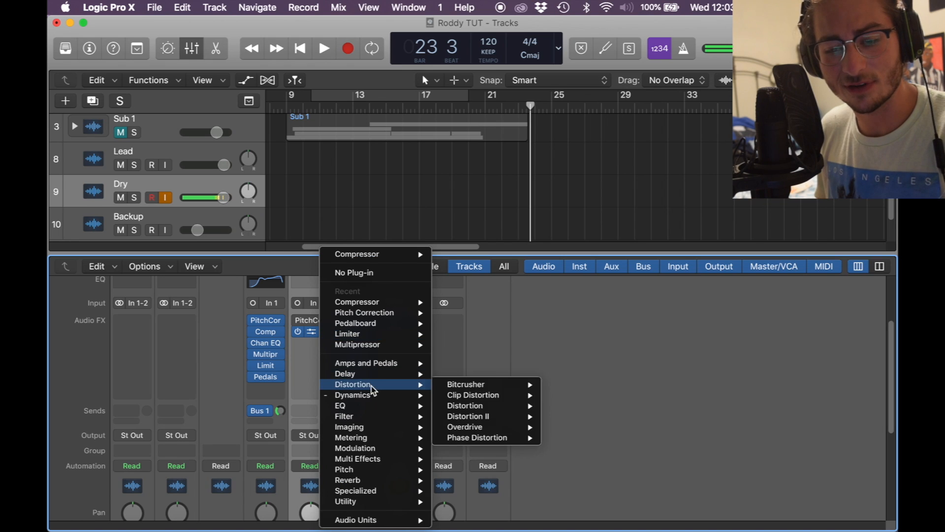
mouse_move(500, 406)
left_click(312, 332)
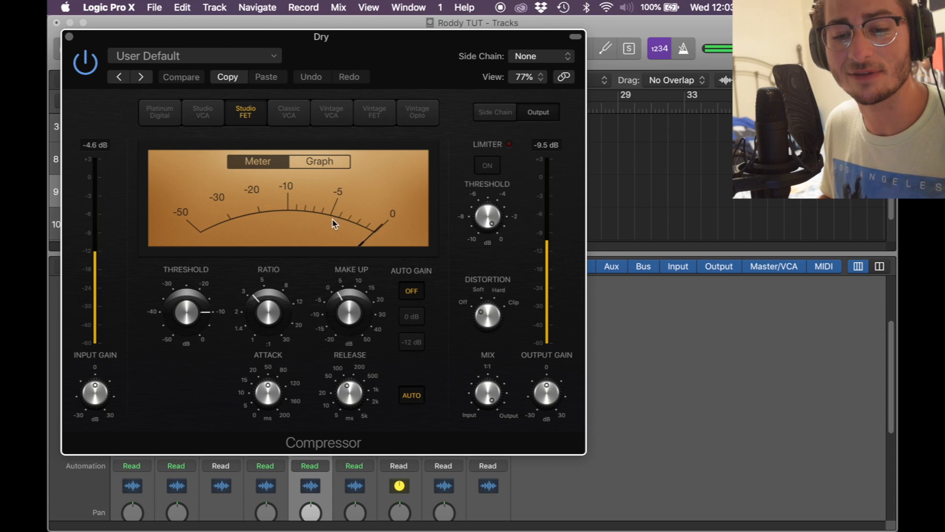
Review the Dry channel Compressor's threshold, ratio, make-up gain, attack and release, and close it.
left_click(205, 301)
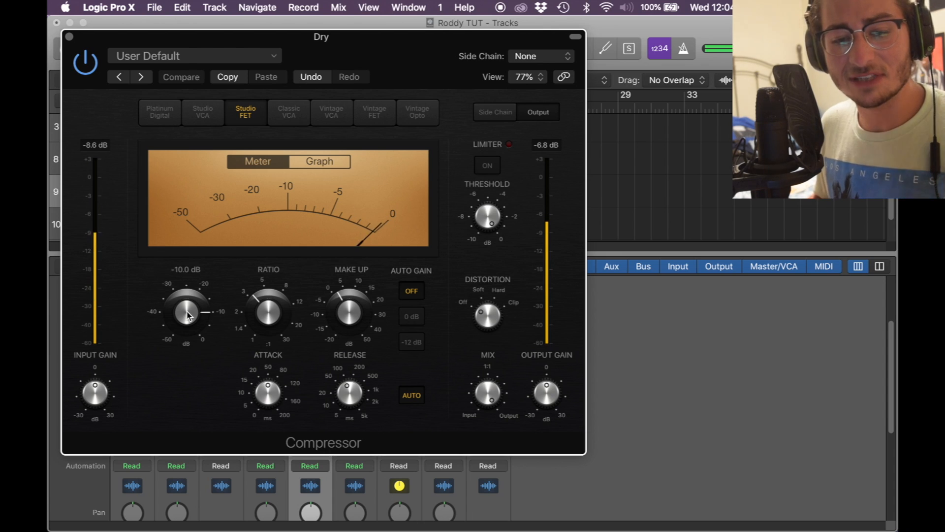
mouse_move(269, 310)
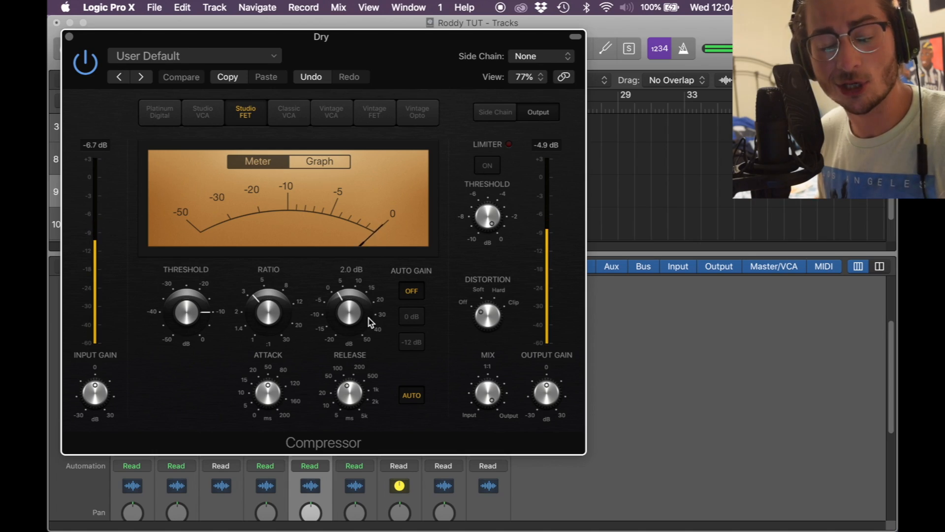
mouse_move(256, 399)
mouse_move(339, 416)
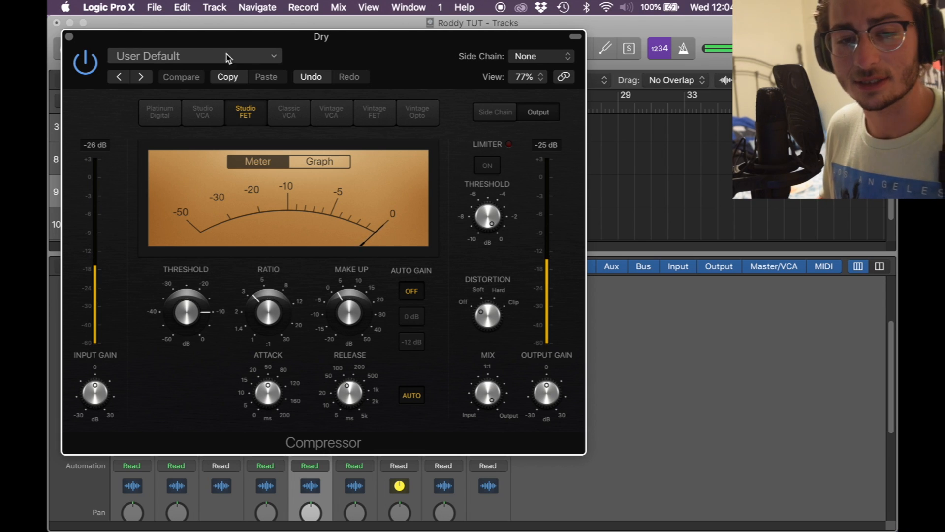
left_click(69, 37)
Copy the Lead channel's Channel EQ to the Dry channel below the Compressor and open it.
left_click_drag(266, 341, 311, 344)
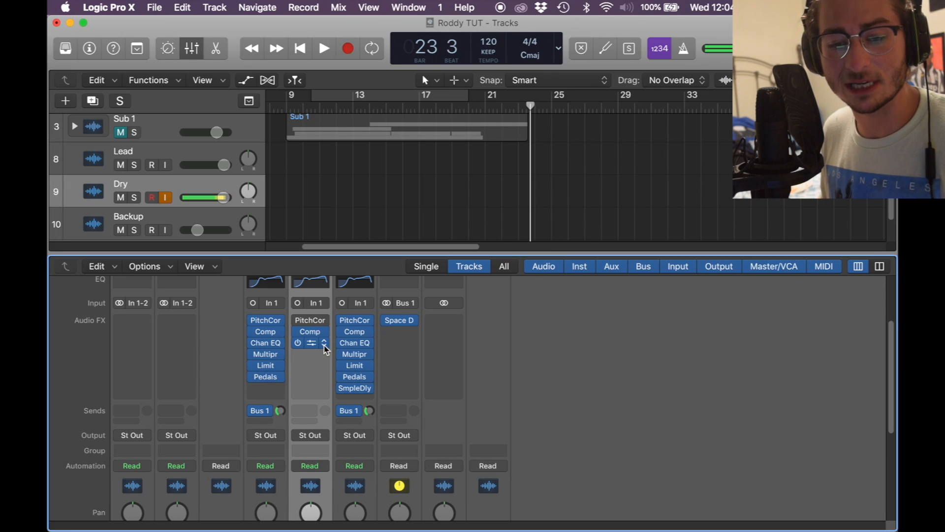
left_click(324, 343)
left_click(584, 407)
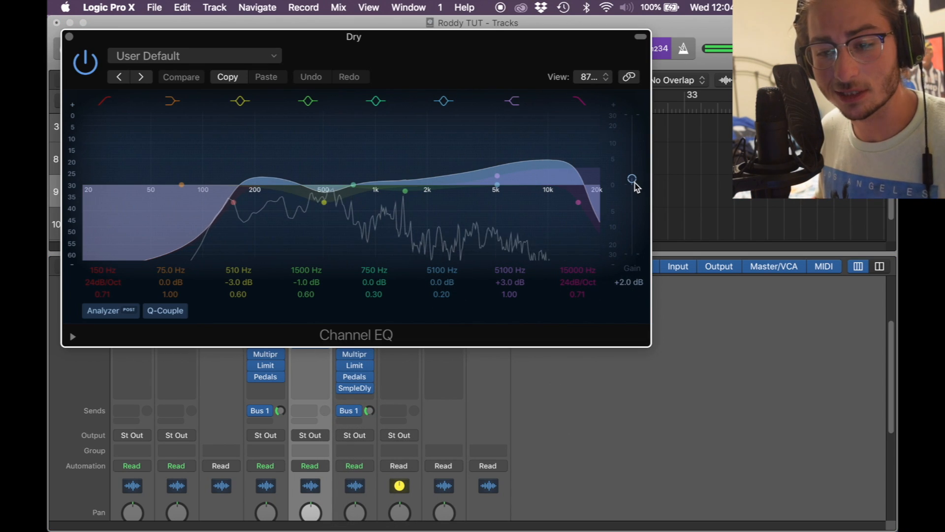
Set the Channel EQ's overall gain to 0 dB and enlarge its window to inspect the curve.
left_click_drag(633, 180, 632, 186)
left_click_drag(121, 48, 163, 104)
left_click_drag(693, 190, 889, 191)
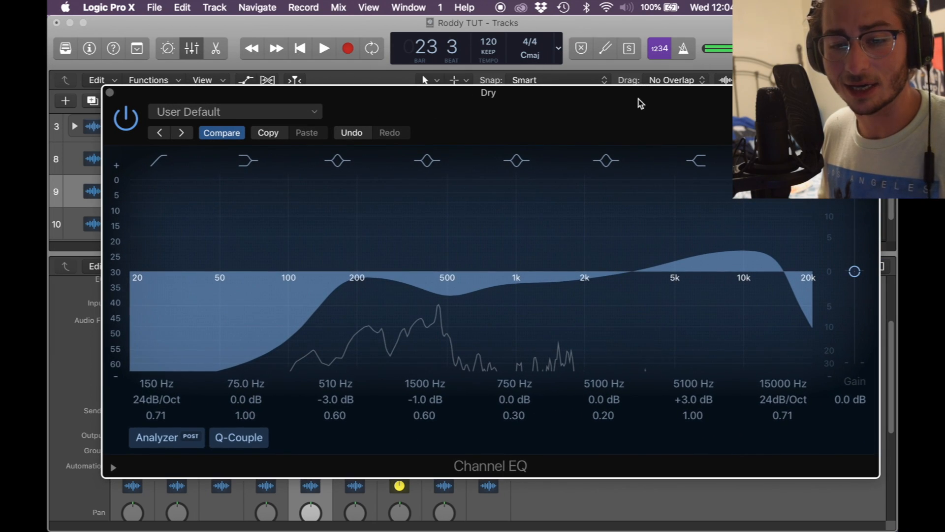
left_click_drag(614, 115, 598, 69)
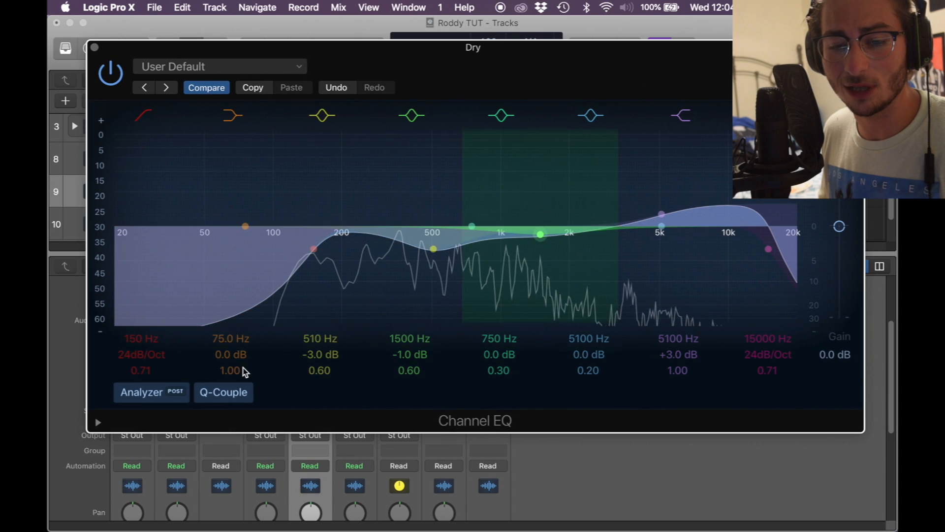
Examine the Channel EQ's low-cut band and curve, set the overall gain to +2.0 dB, and close the plug-in.
double_click(141, 338)
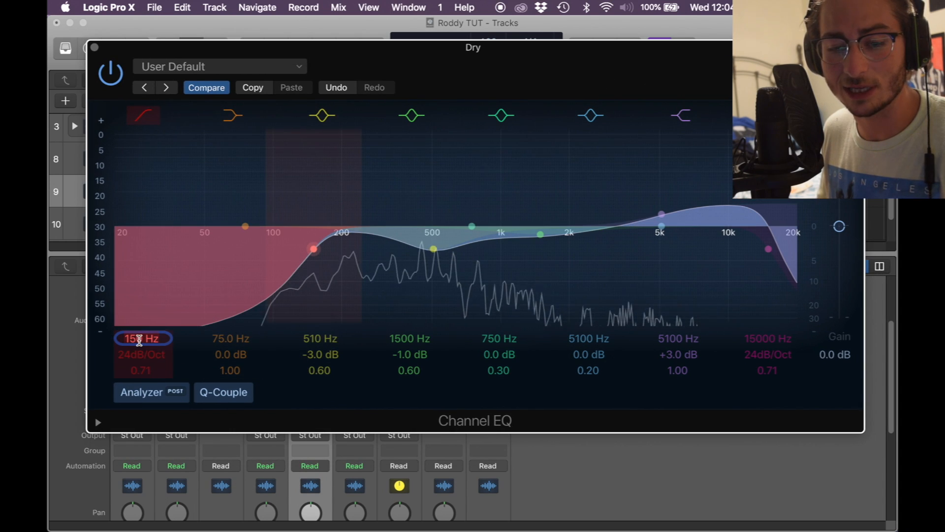
left_click(243, 352)
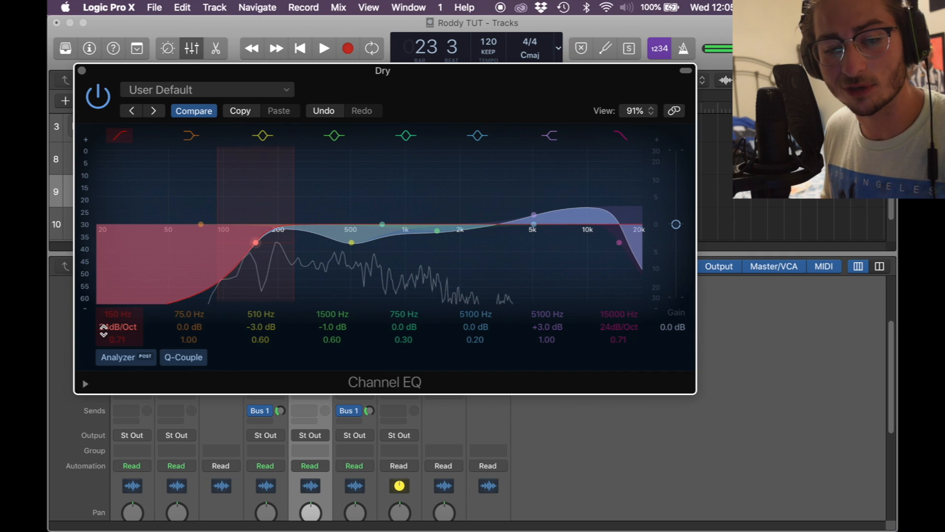
mouse_move(296, 202)
left_mouse_down()
mouse_move(317, 200)
mouse_move(303, 201)
left_mouse_up()
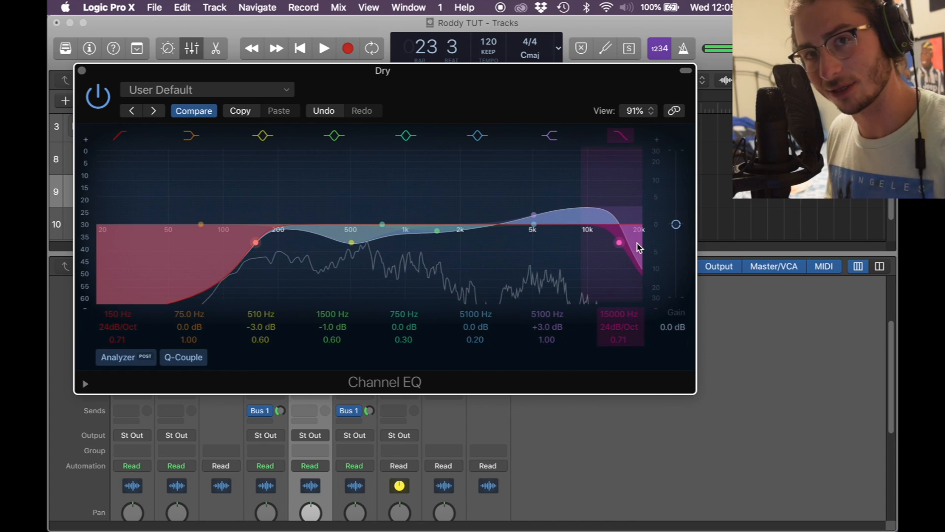
left_click_drag(673, 229, 675, 217)
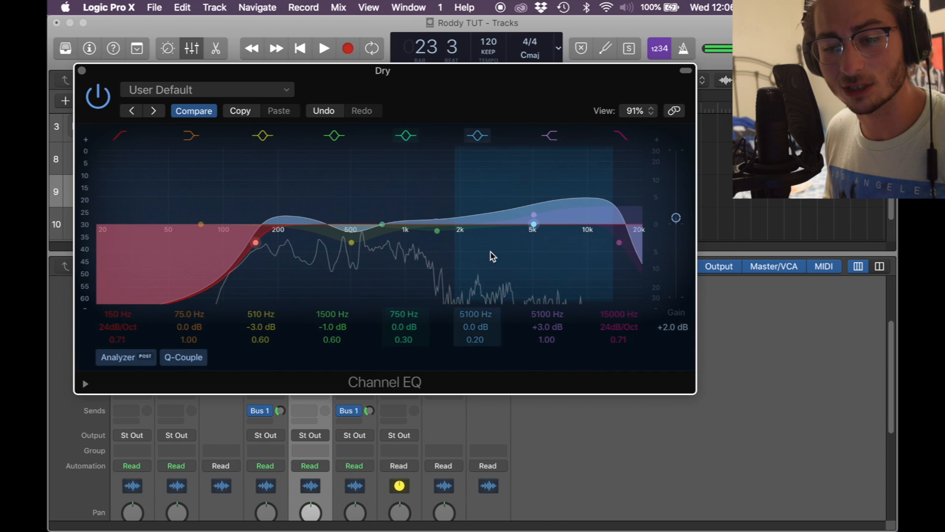
key("super+w")
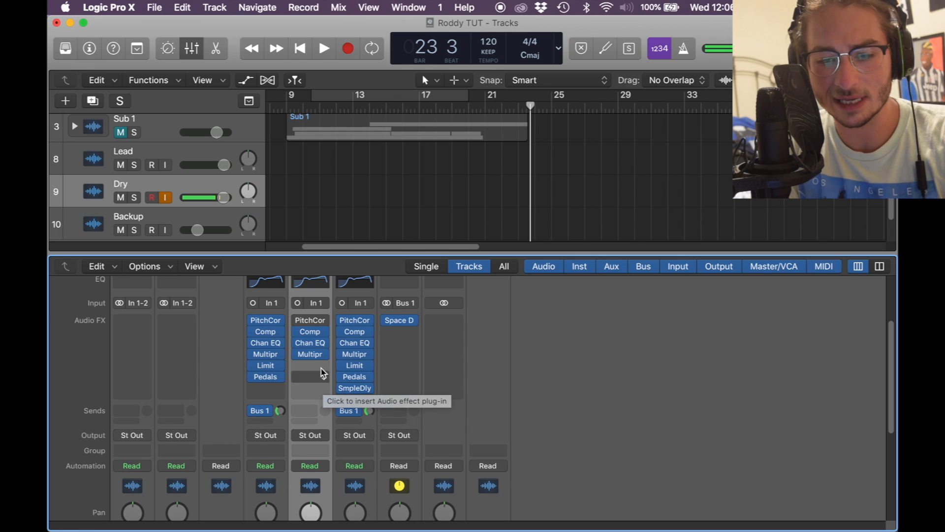
Insert the mono Multipressor with the Lead channel's settings below the Dry channel's Channel EQ and open it.
left_click(324, 354)
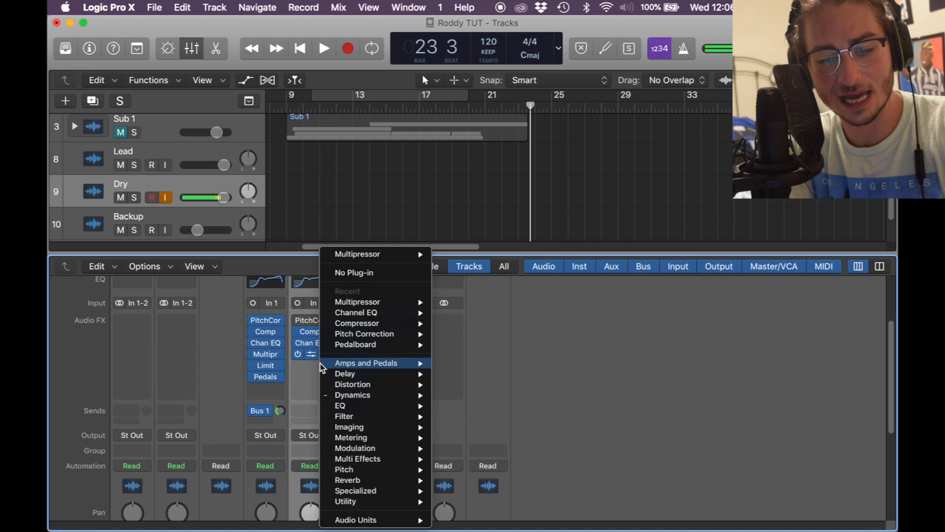
mouse_move(375, 395)
mouse_move(503, 460)
left_click(597, 460)
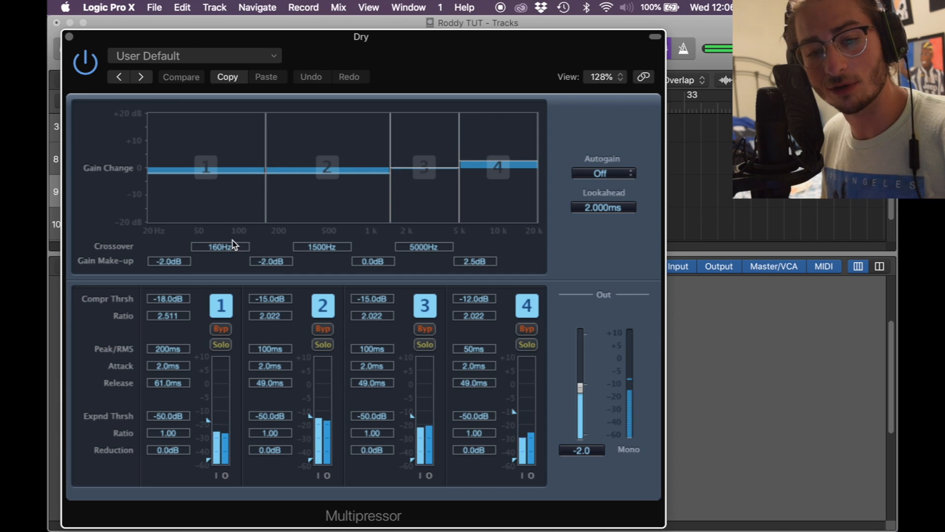
Try shifting the Multipressor's band crossovers, return them to 160, 1500 and 5000 Hz, and close the plug-in.
mouse_move(268, 167)
left_mouse_down()
mouse_move(278, 168)
mouse_move(266, 167)
left_mouse_up()
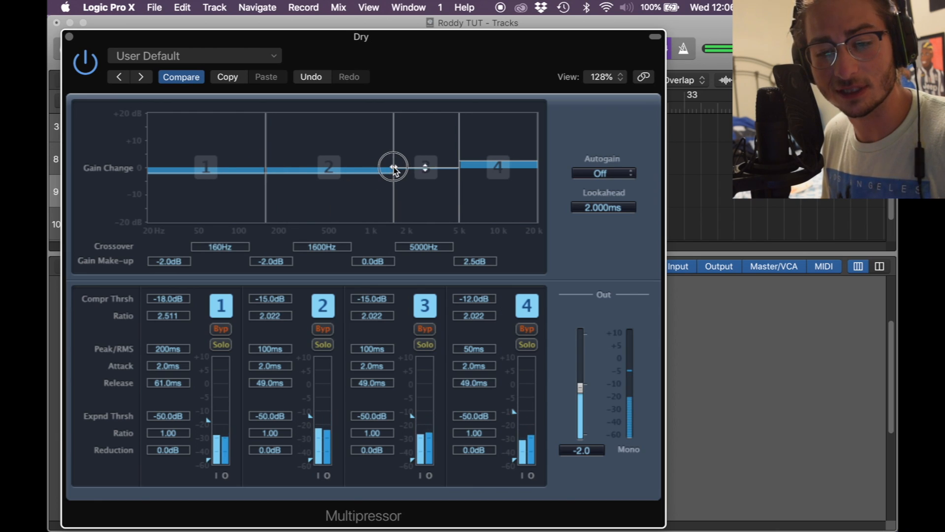
left_click_drag(461, 169, 464, 171)
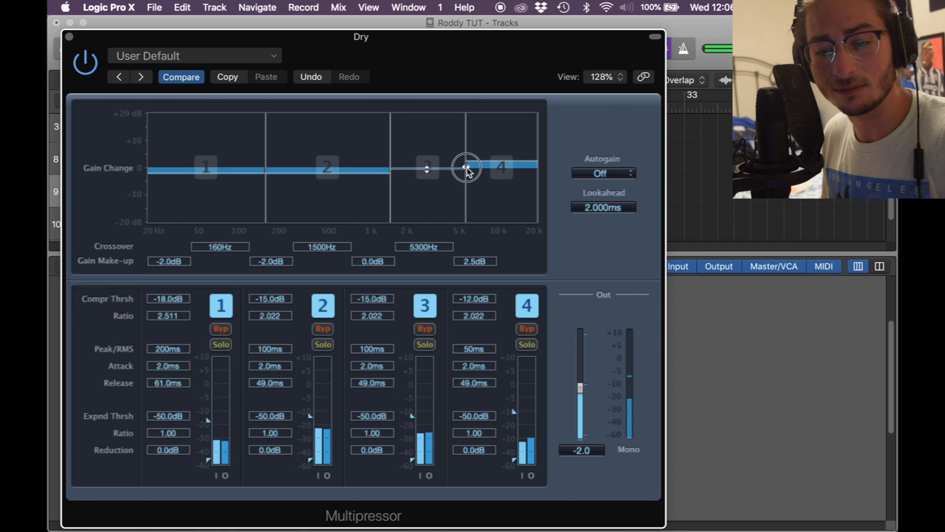
left_click_drag(420, 197, 426, 171)
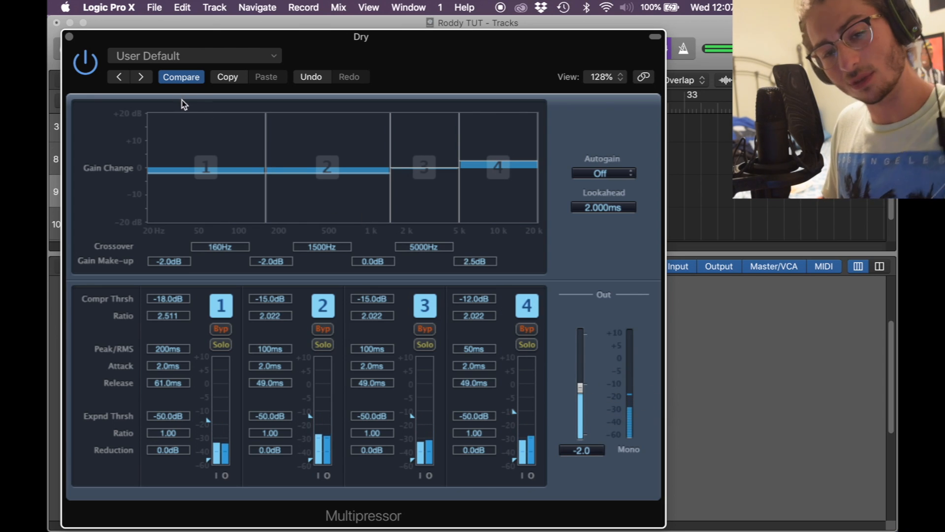
left_click(68, 37)
Copy the Lead channel's Limiter to the Dry channel below the Multipressor as mono and open it.
left_click_drag(267, 368, 304, 368)
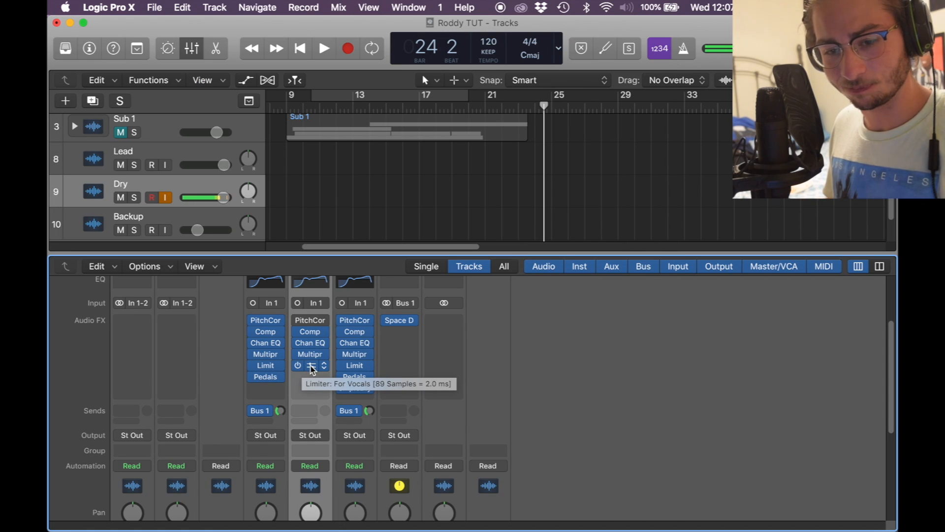
left_click(312, 367)
mouse_move(399, 396)
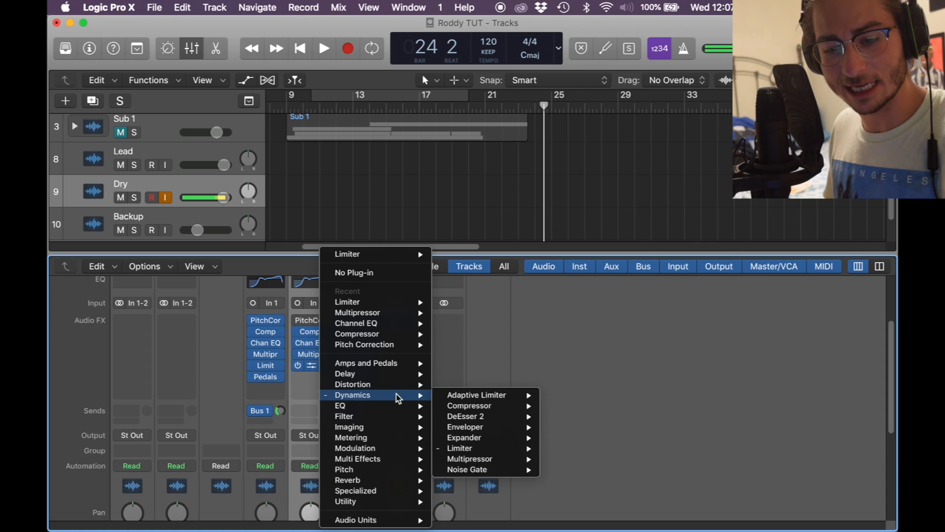
mouse_move(522, 449)
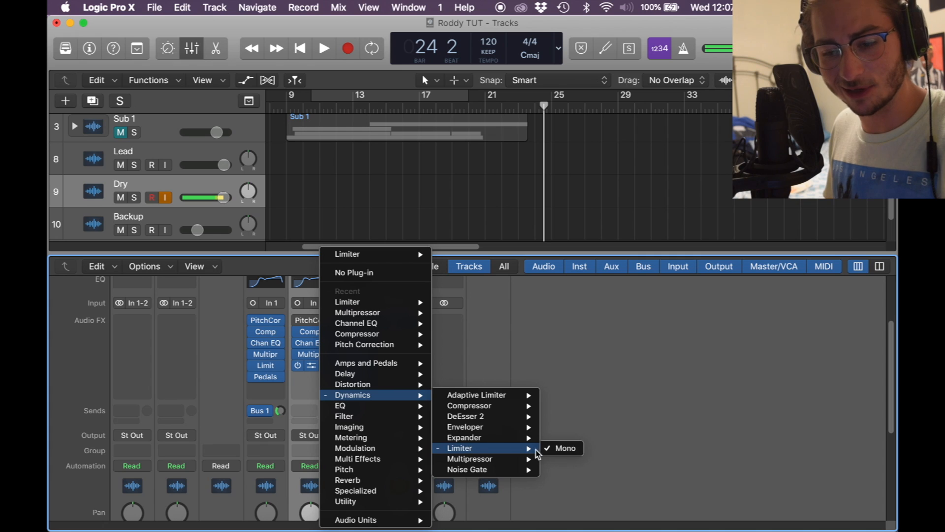
left_click(565, 448)
Load the Limiter's For Vocals preset, adjust its gain slightly, and close the plug-in.
left_click(221, 56)
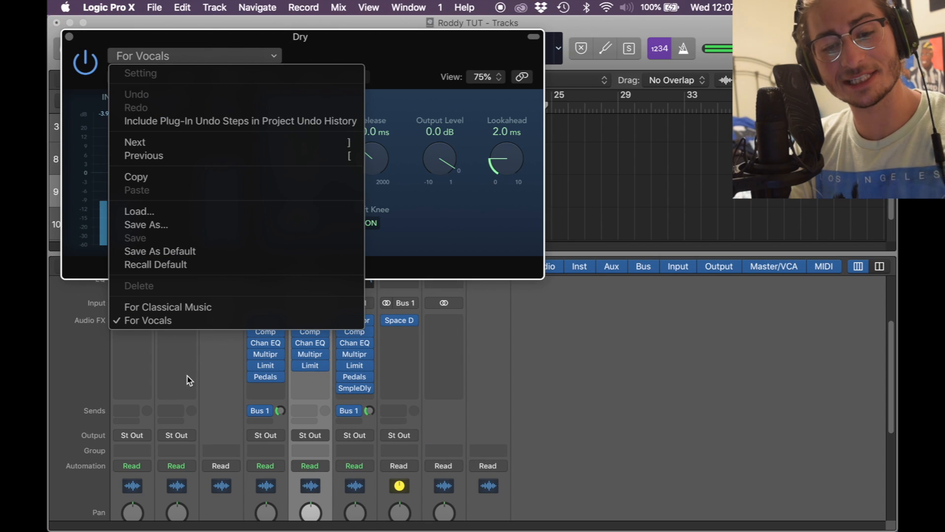
left_click(187, 319)
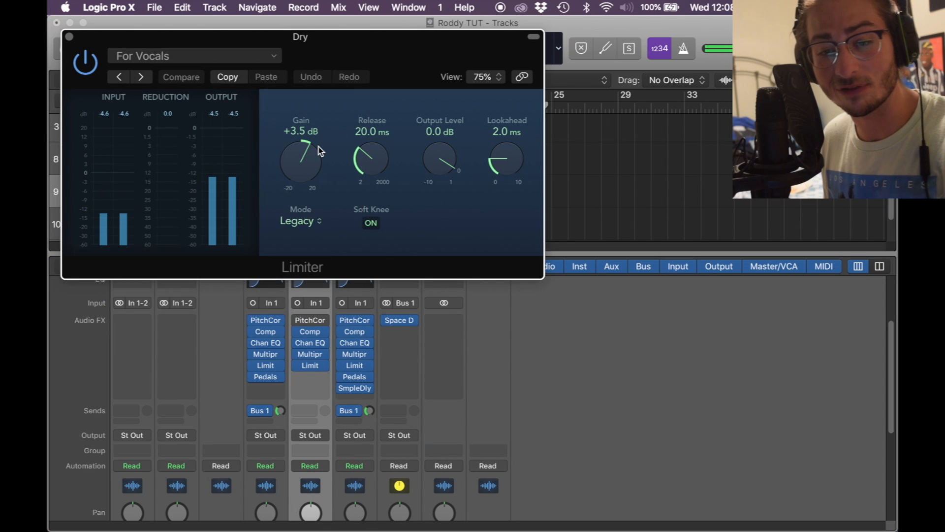
left_click(213, 57)
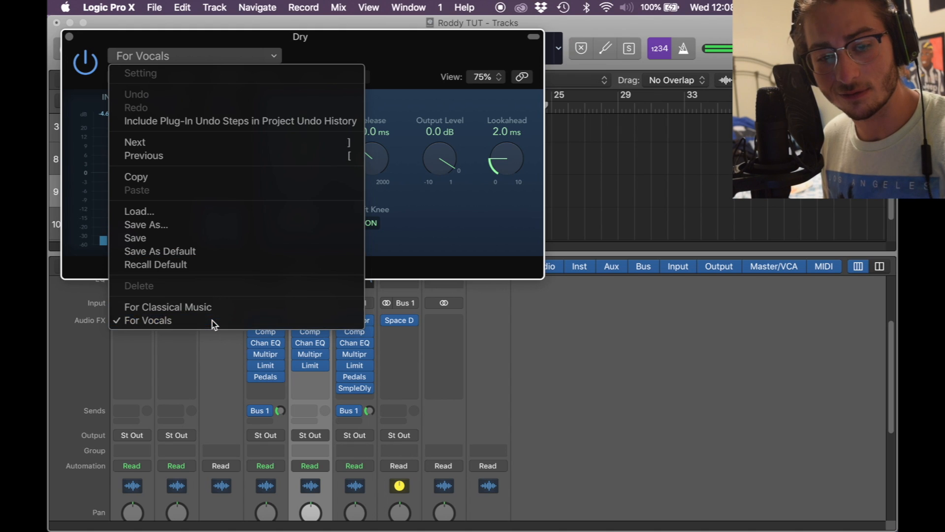
left_click(212, 321)
left_click_drag(298, 162, 297, 158)
left_click(70, 37)
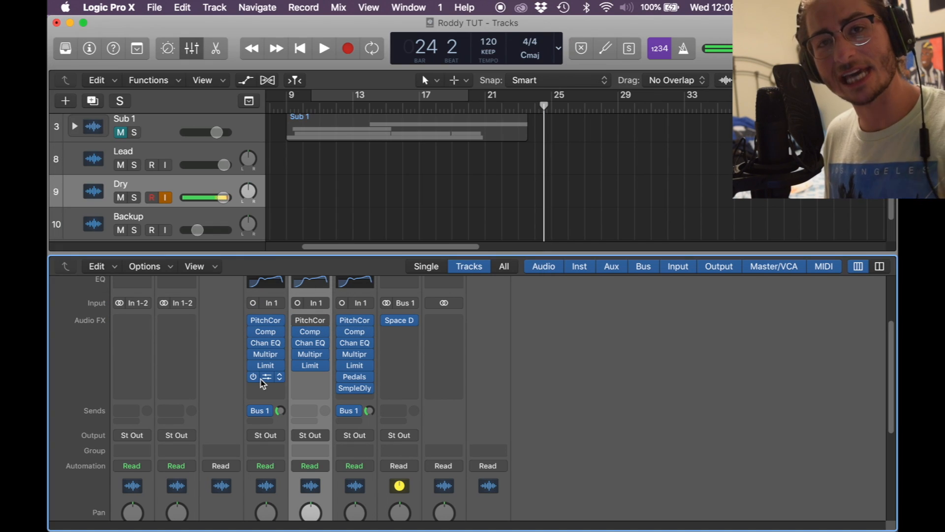
Copy the Lead channel's Pedalboard to the Dry channel below the Limiter and open it.
left_click_drag(261, 378, 308, 380)
left_click(324, 378)
left_click(643, 381)
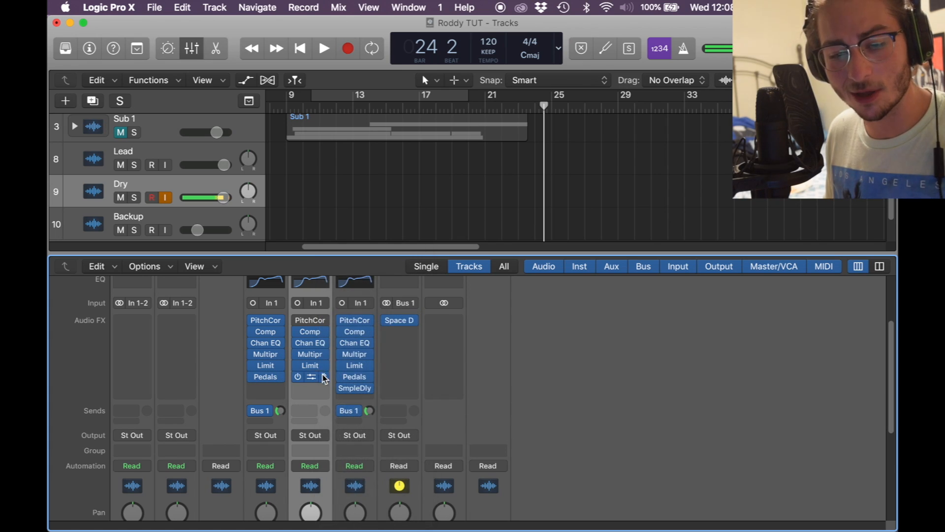
left_click(324, 378)
Load the Pedalboard's Super-Sustain Squash compressor preset, nudge the Squash pedal's Sustain knob, and close the plug-in.
left_click(222, 56)
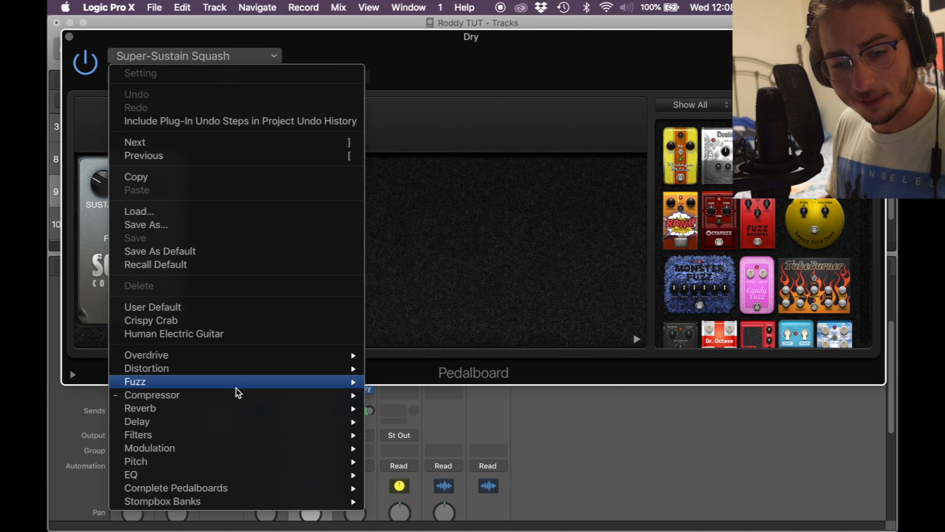
mouse_move(338, 398)
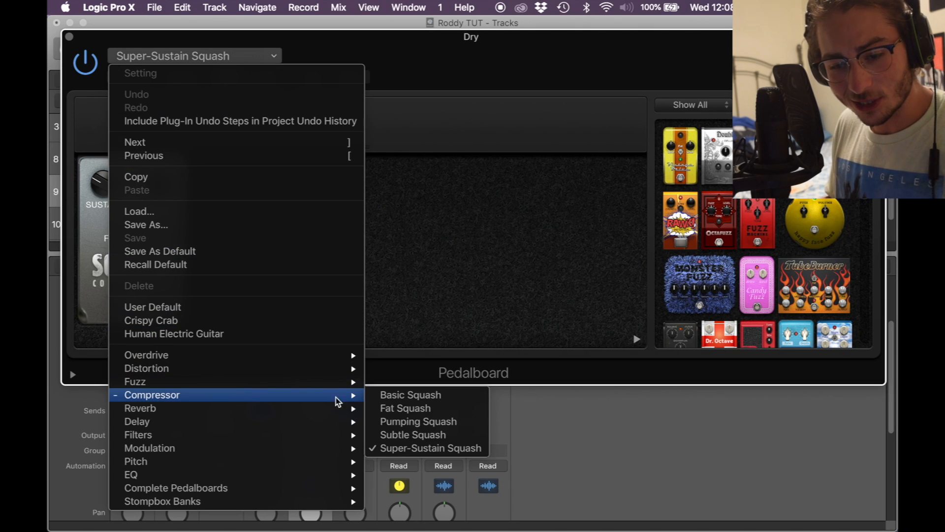
left_click(394, 450)
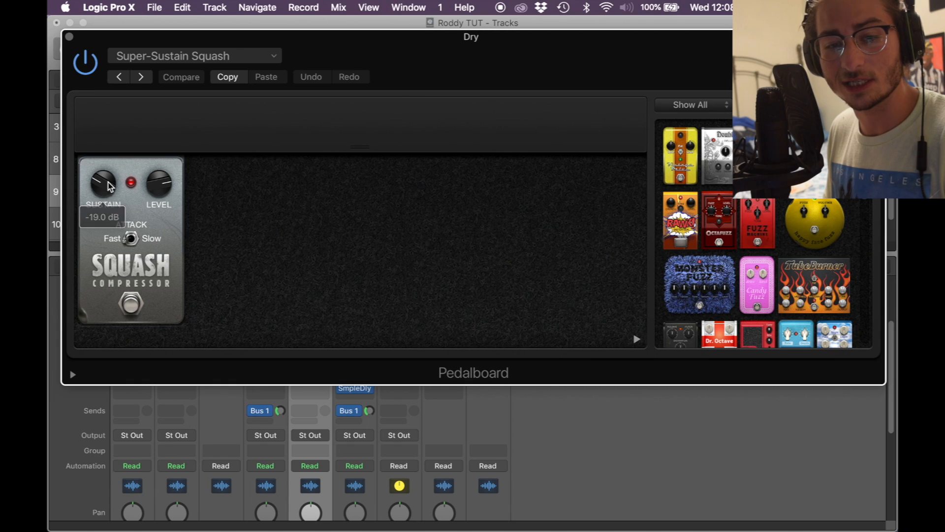
left_click_drag(110, 187, 109, 185)
left_click(161, 186)
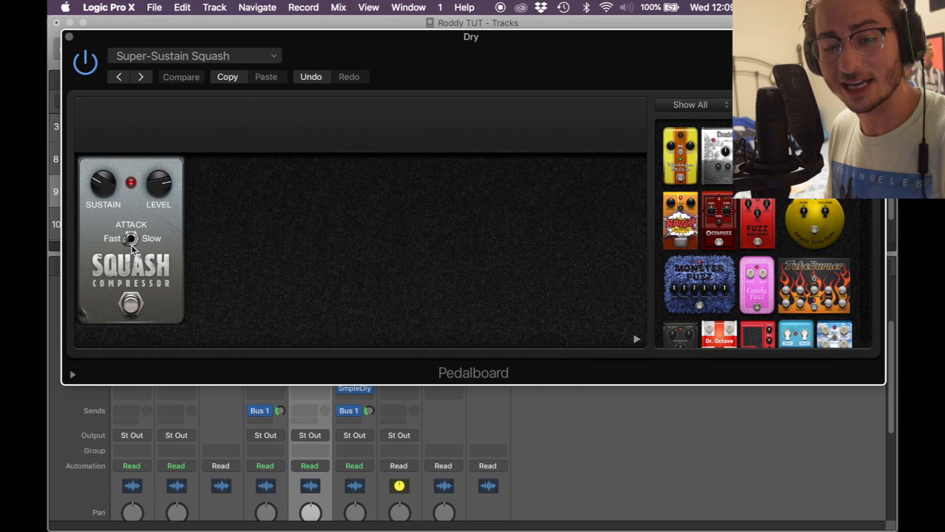
left_click(69, 37)
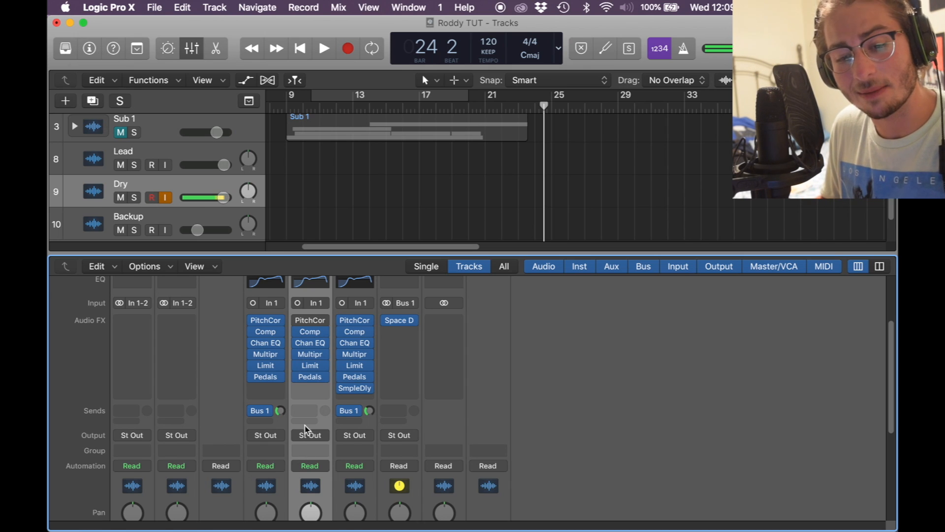
Add a send to Bus 1 on the Dry channel.
left_click(305, 411)
mouse_move(320, 436)
left_click(423, 108)
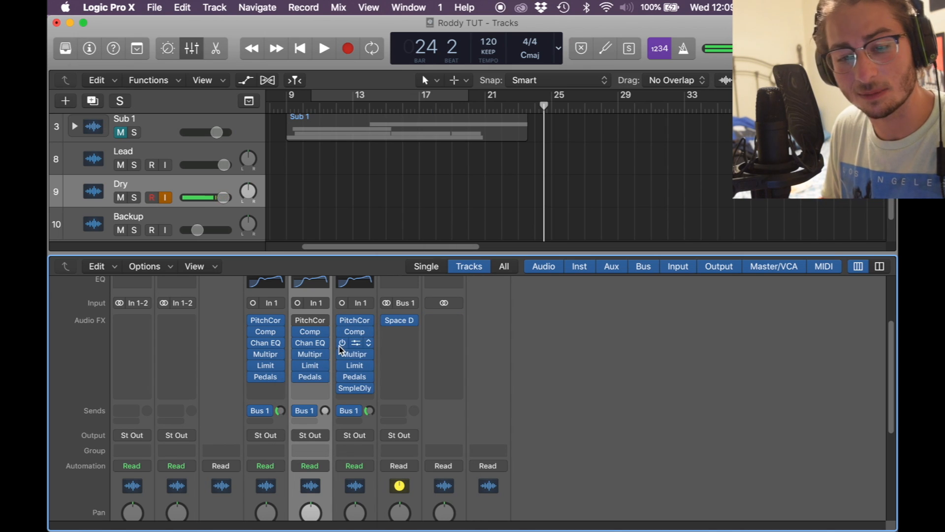
Look up Space Designer among the reverb choices for the Bus 1 aux channel and open that plug-in.
left_click(413, 321)
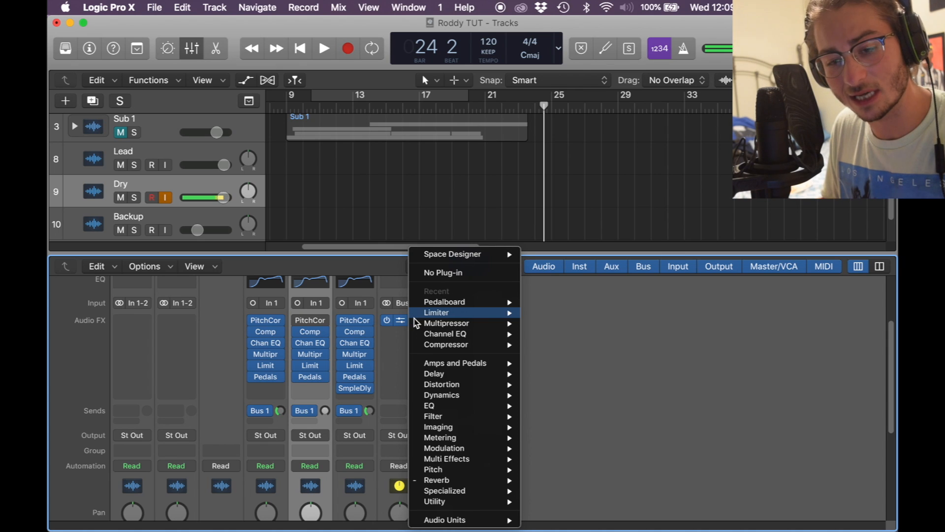
mouse_move(433, 485)
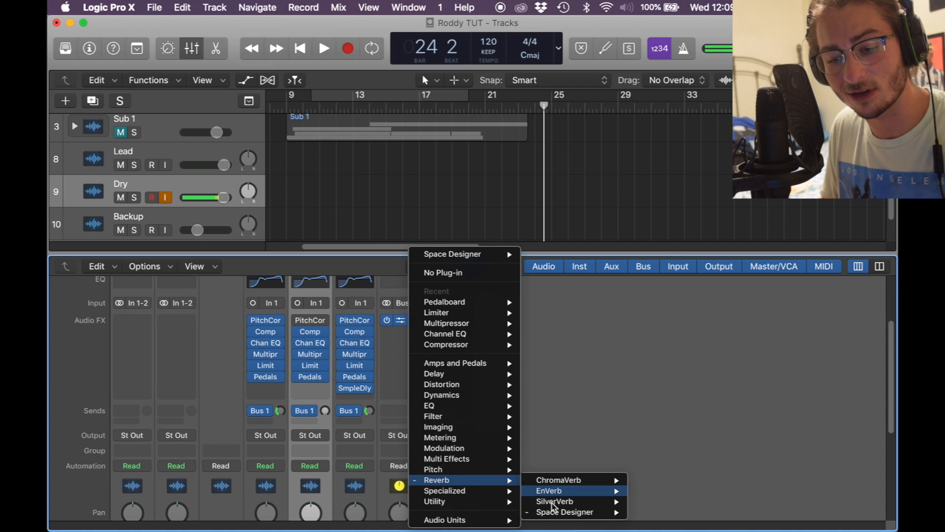
mouse_move(591, 515)
left_click(651, 512)
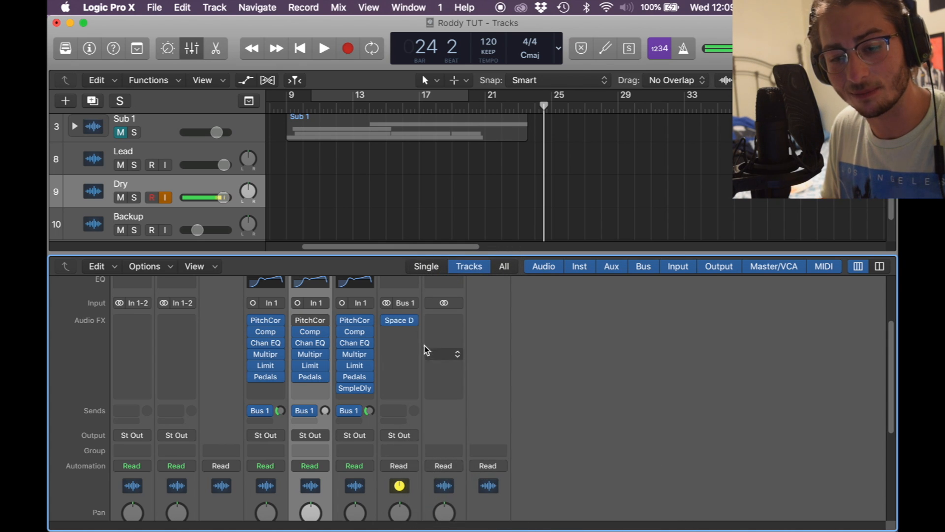
left_click(400, 322)
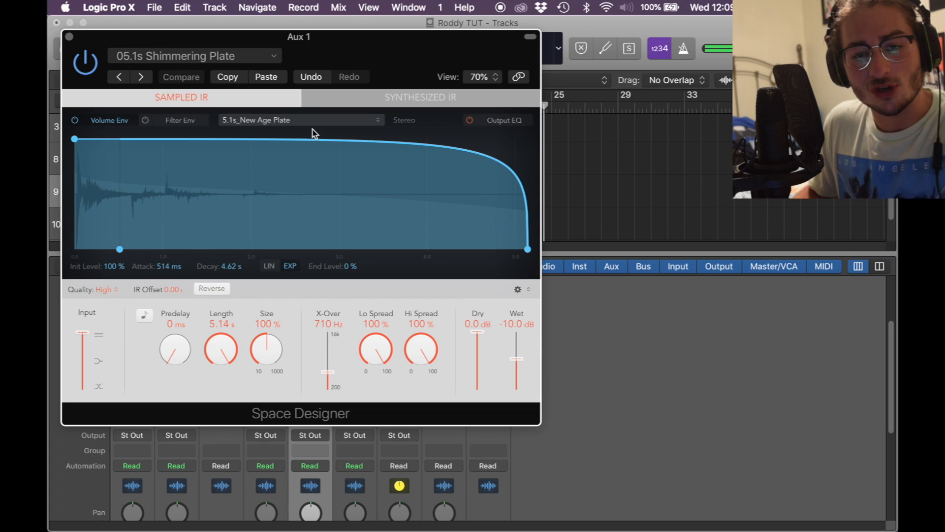
Review Space Designer's 05.1s Shimmering Plate preset among the large-space plate reverbs and its wet level, and close the plug-in.
left_click(269, 56)
mouse_move(276, 408)
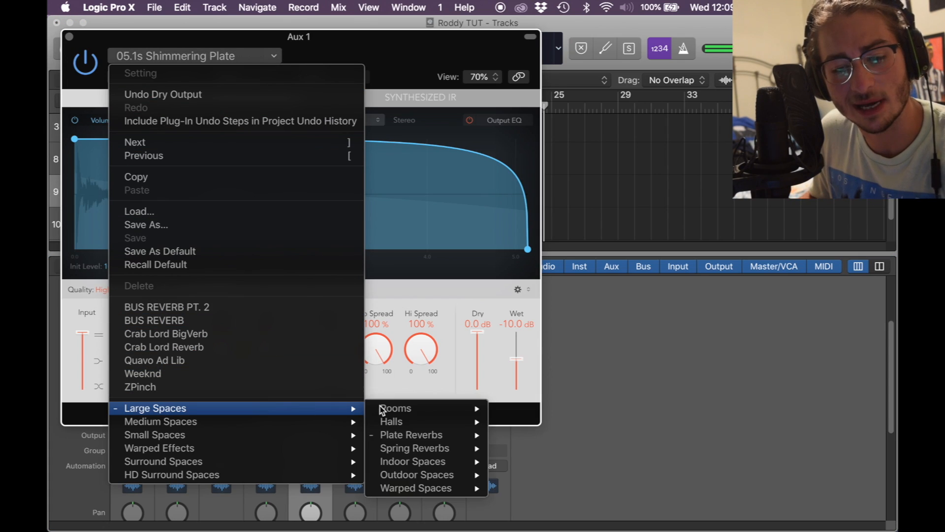
mouse_move(443, 435)
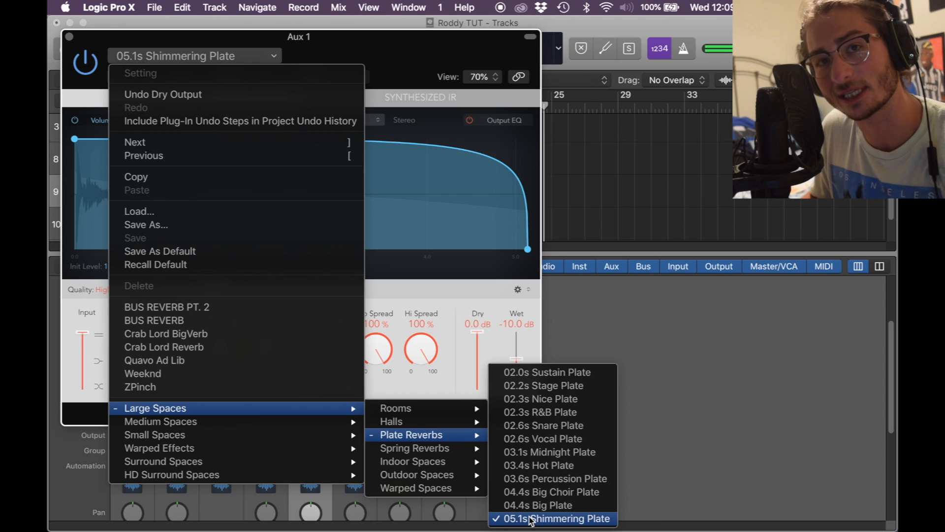
left_click(473, 285)
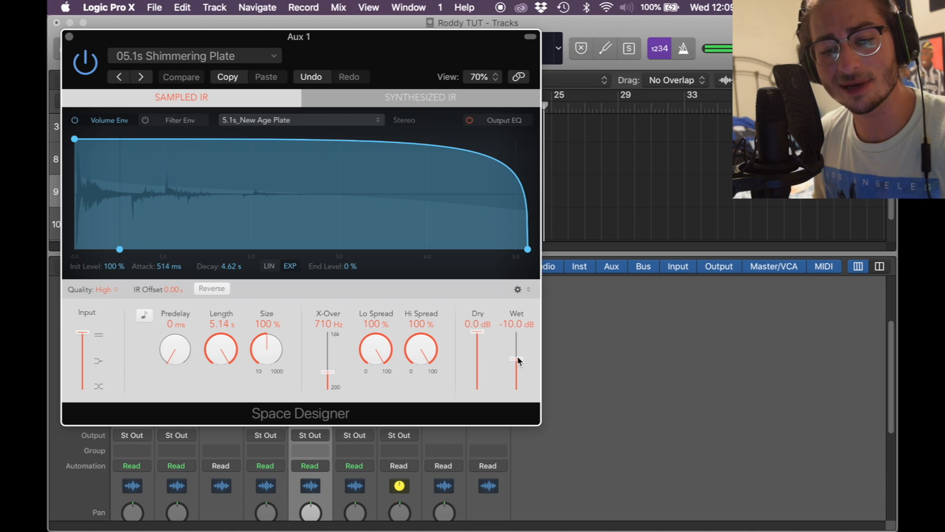
key("super+w")
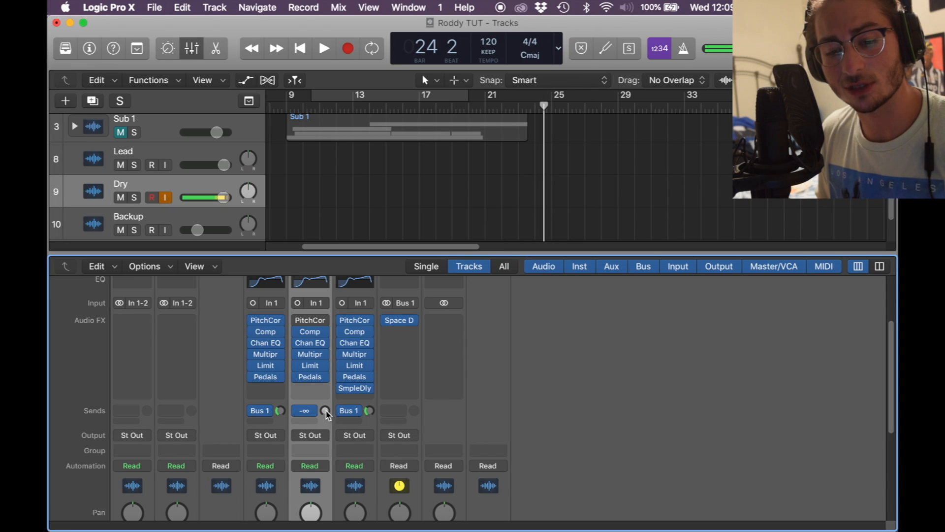
Raise the Dry channel's Bus 1 send level and duplicate the Dry track with its channel settings.
left_click_drag(325, 410, 328, 370)
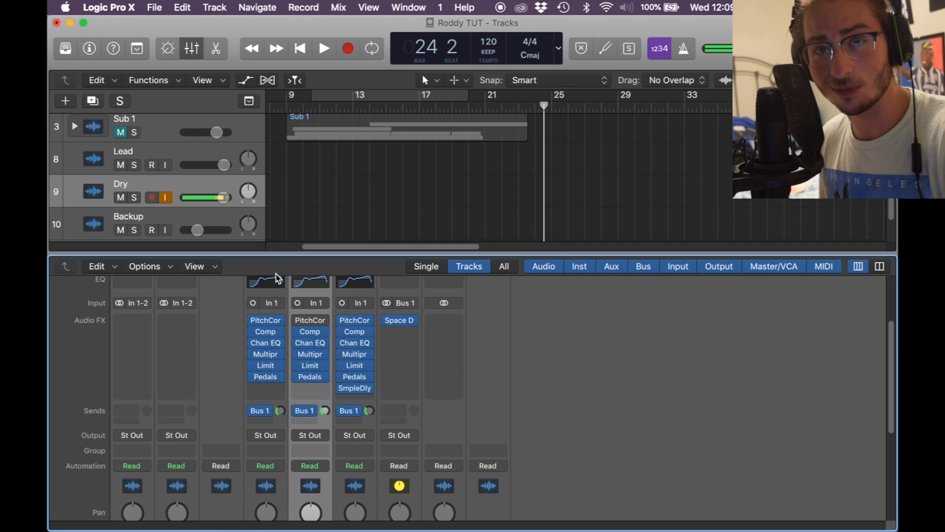
key("super+d")
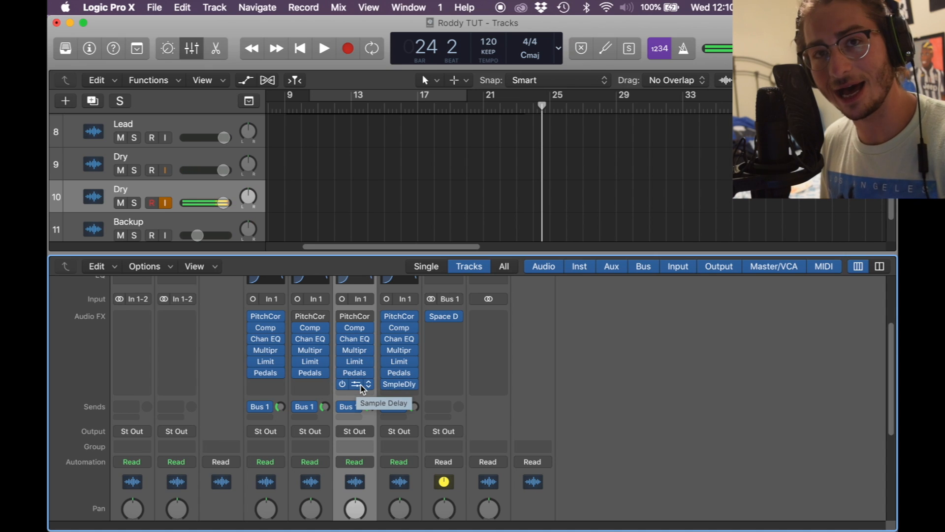
Insert a Sample Delay below the Pedalboard on the duplicated Dry channel with an 880-sample right delay, and close it.
left_click(368, 388)
mouse_move(418, 373)
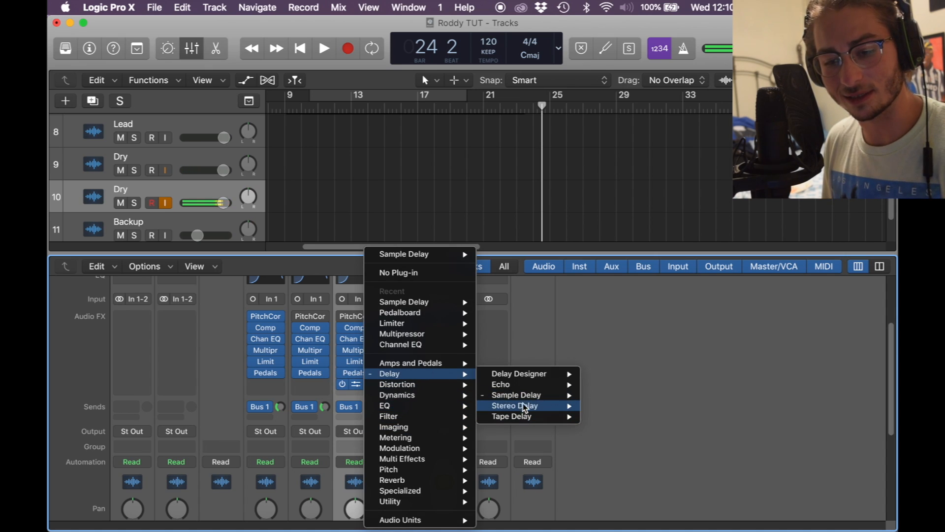
mouse_move(522, 394)
left_click(606, 395)
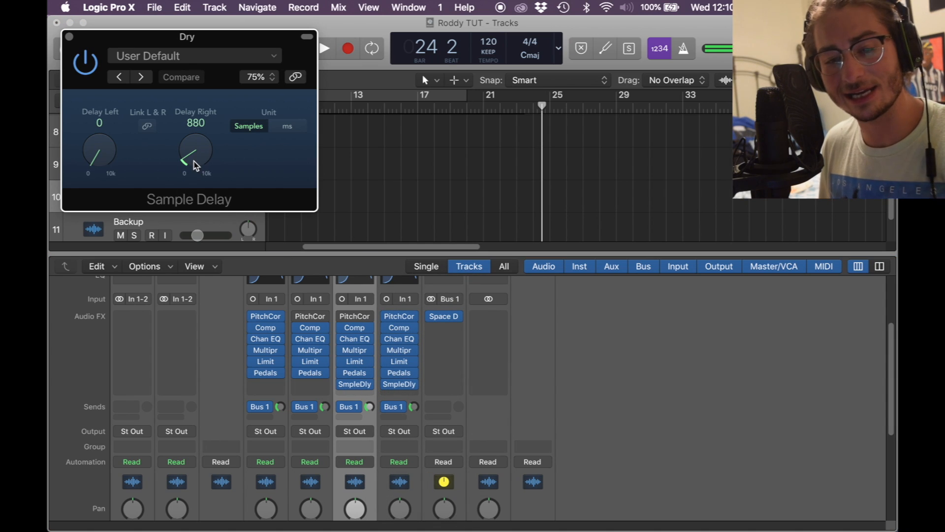
left_click(70, 36)
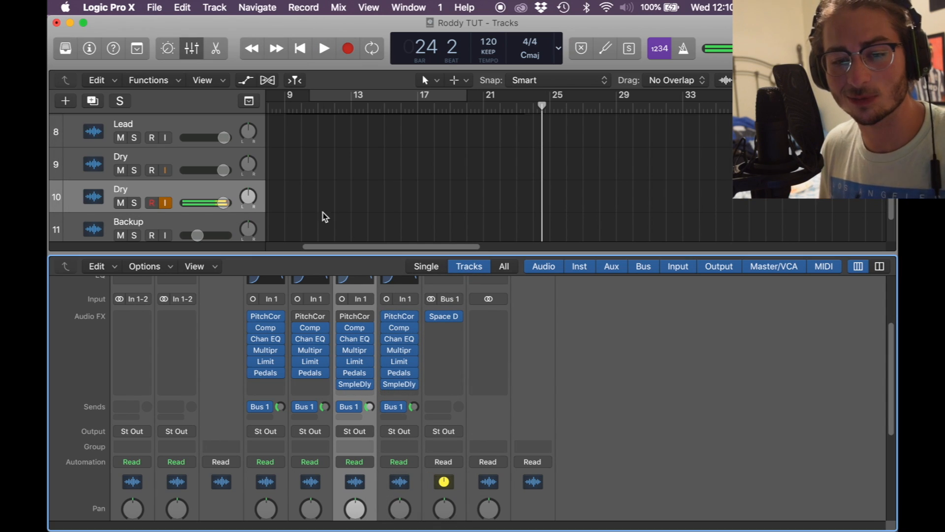
Lower the duplicated Dry track's volume to about the same fader position as the Backup track.
scroll(207, 169, "down", 2)
left_click_drag(222, 166, 197, 166)
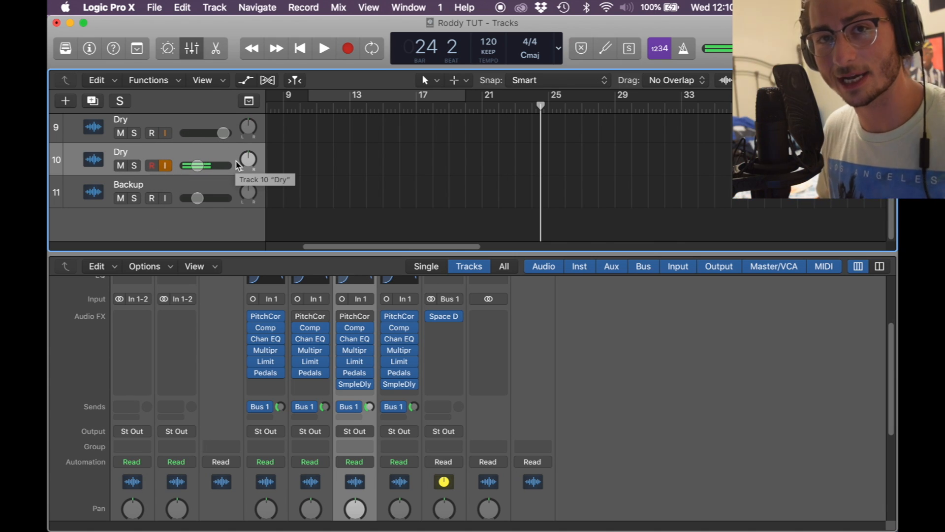
Rename the original Dry track as Lead New and its duplicate as Backup New, and select the Lead New track.
scroll(279, 194, "up", 1)
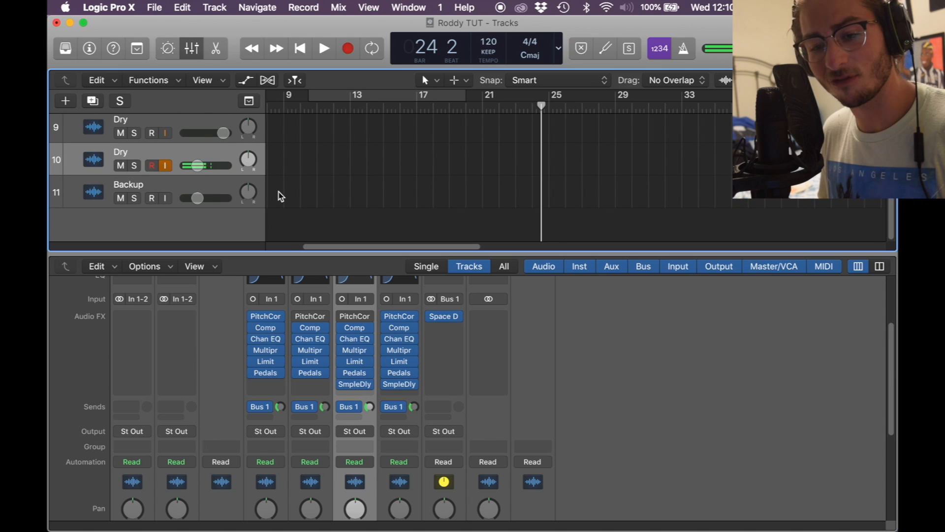
left_click(191, 126)
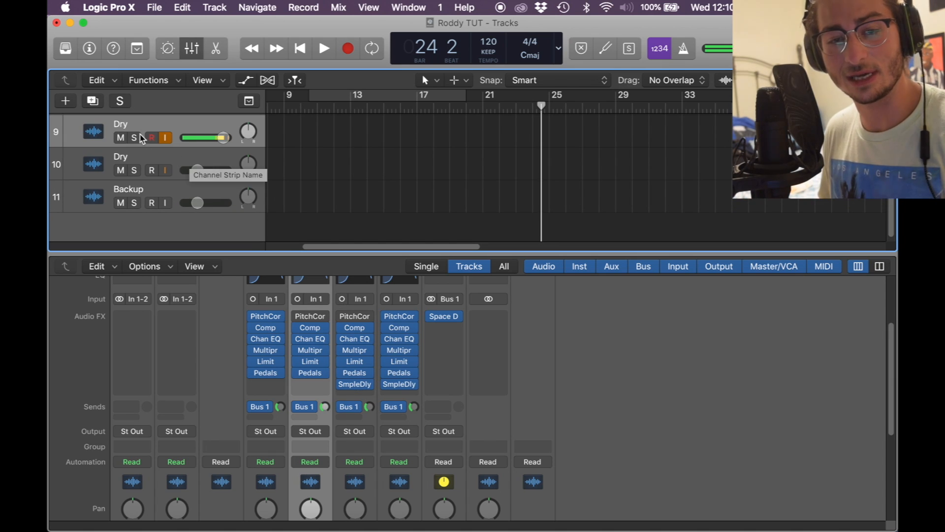
double_click(123, 124)
type("Lead N")
double_click(139, 150)
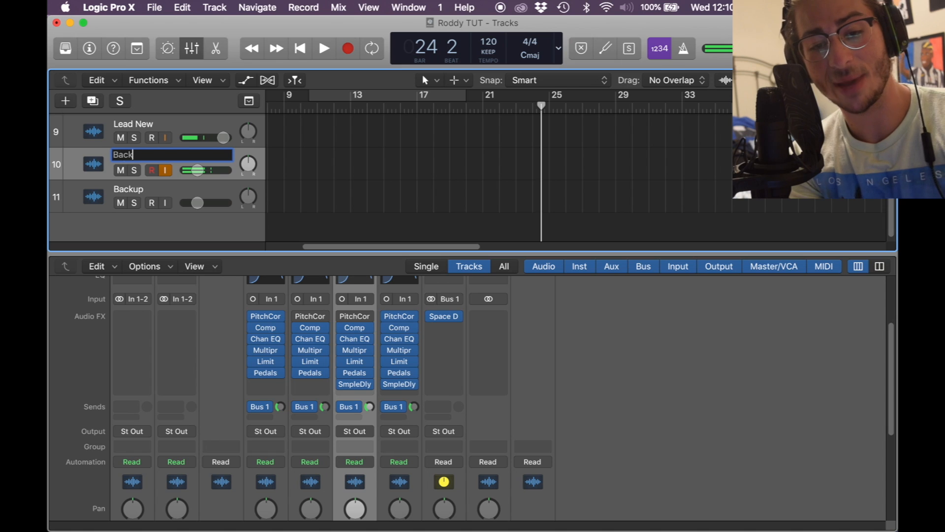
type("Backup New")
left_click(165, 129)
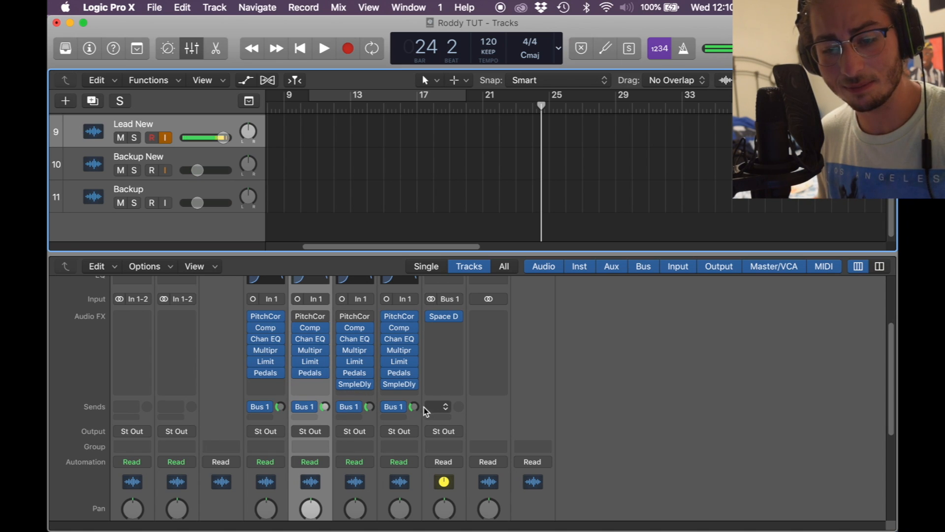
left_click(369, 407)
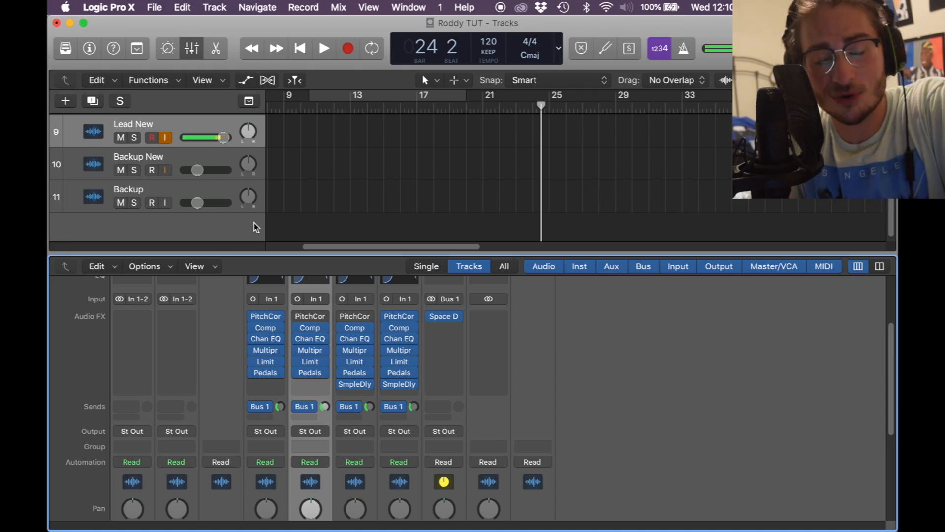